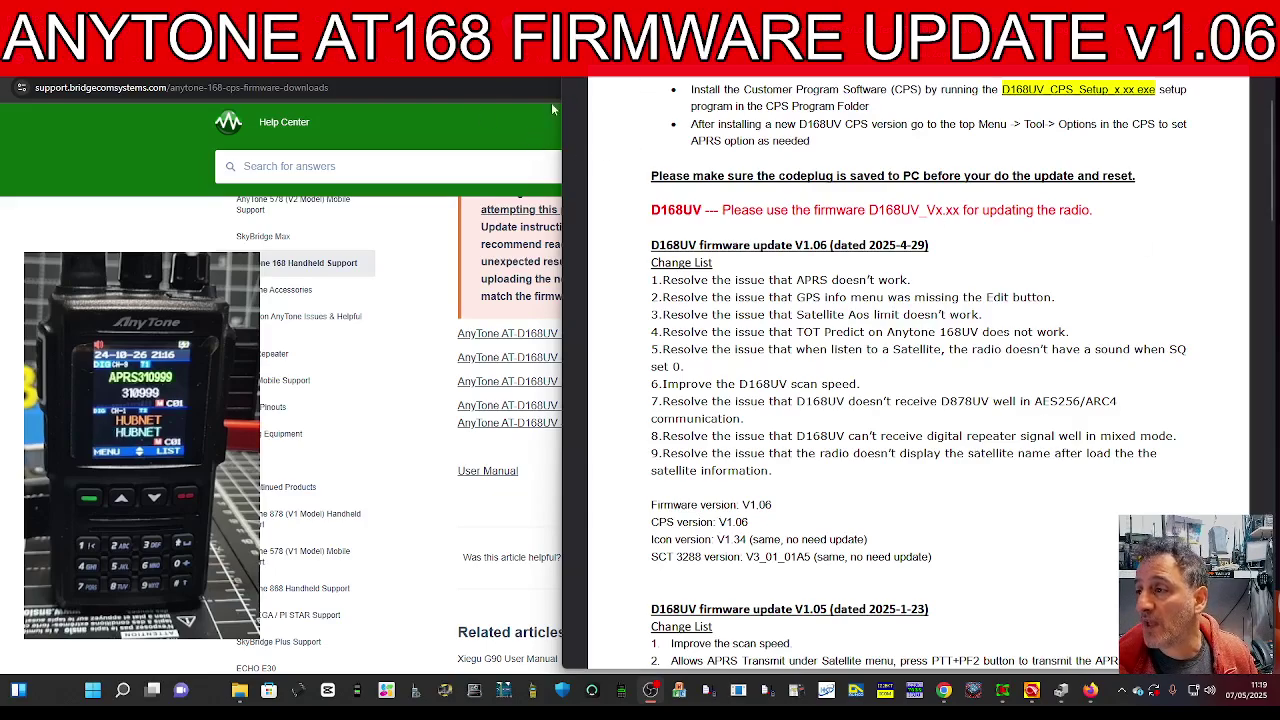
Step: Bring the D168UV CPS channel list in front of the help center firmware page
left_click(1031, 690)
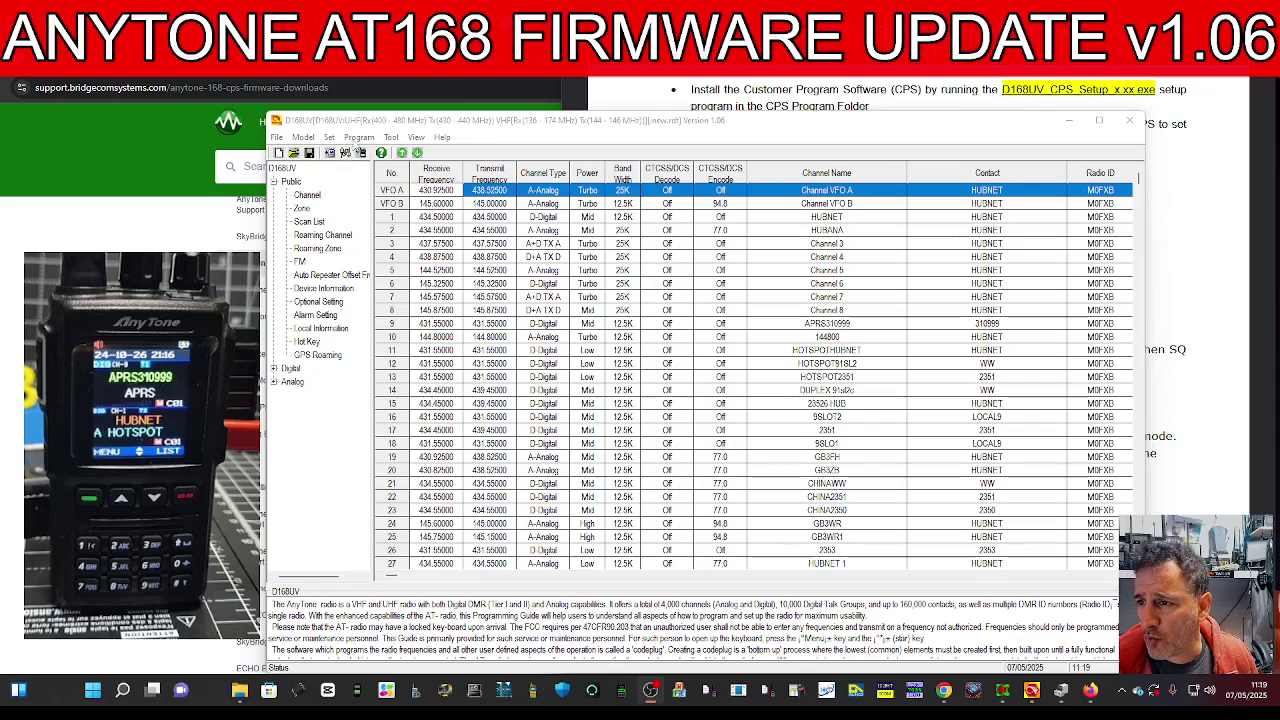
Step: Save the codeplug as 166888.rdt in Downloads, then return to the firmware download page
left_click(278, 138)
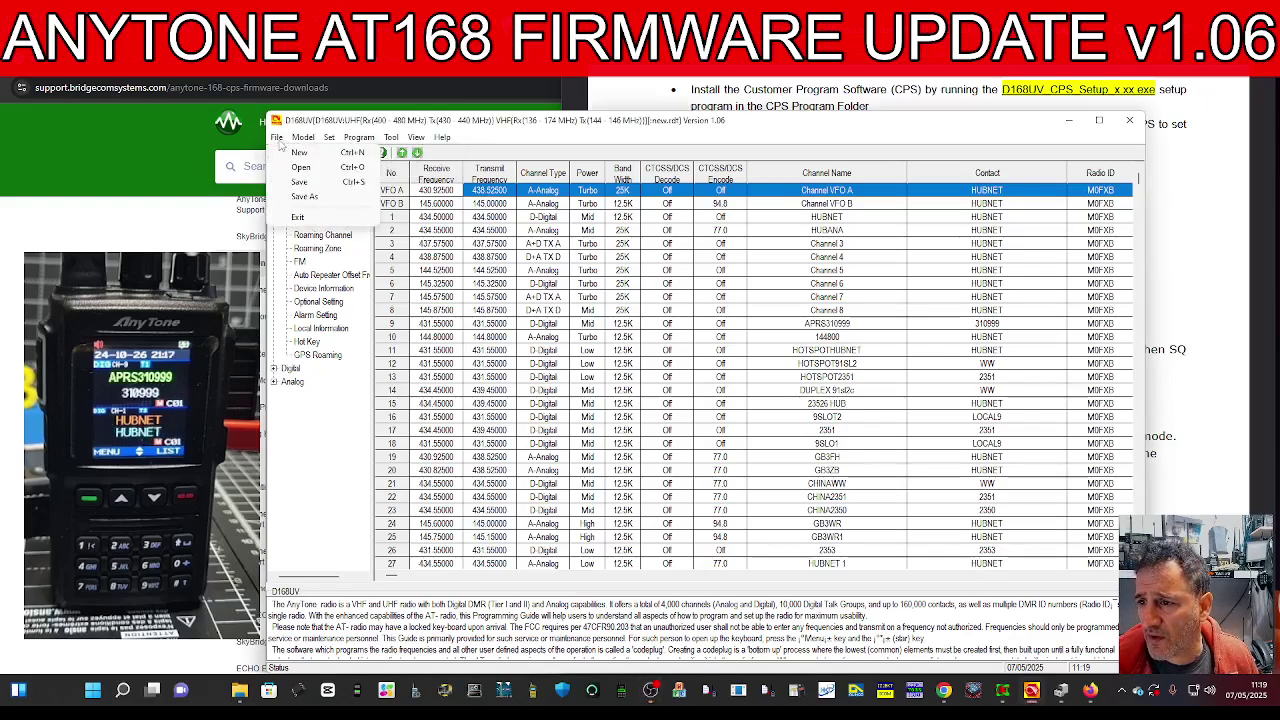
left_click(304, 196)
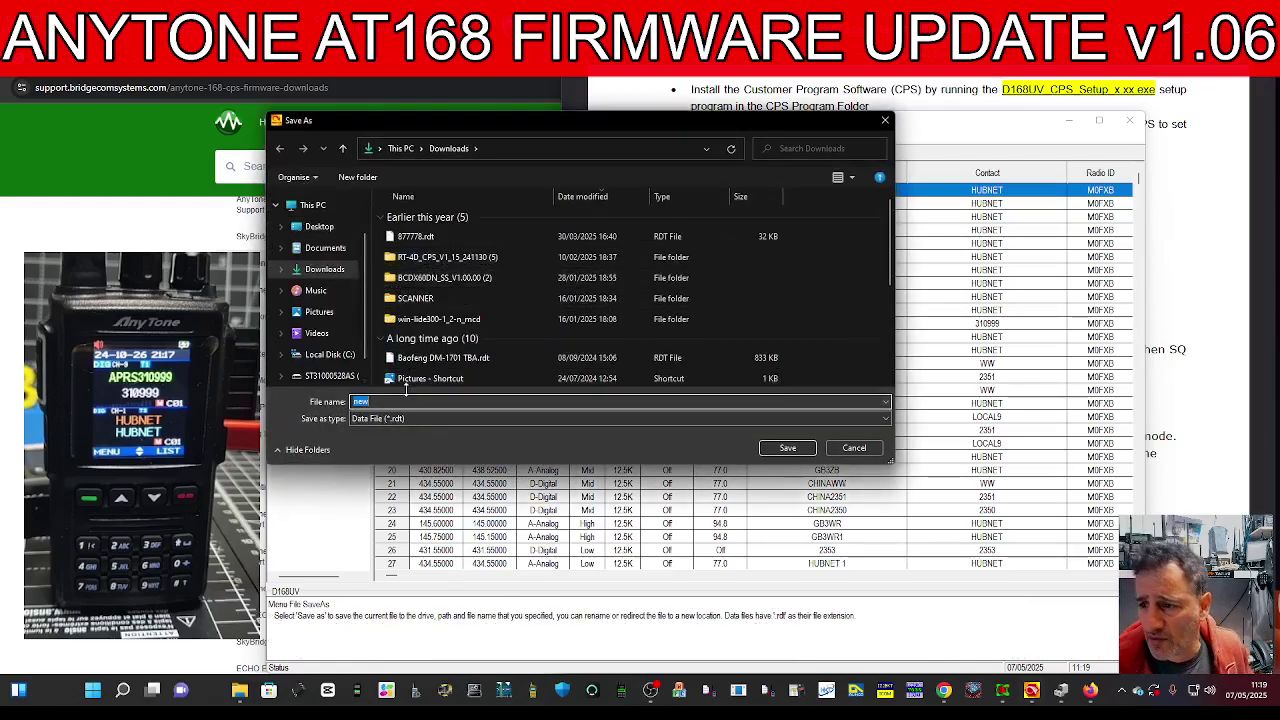
type("166888")
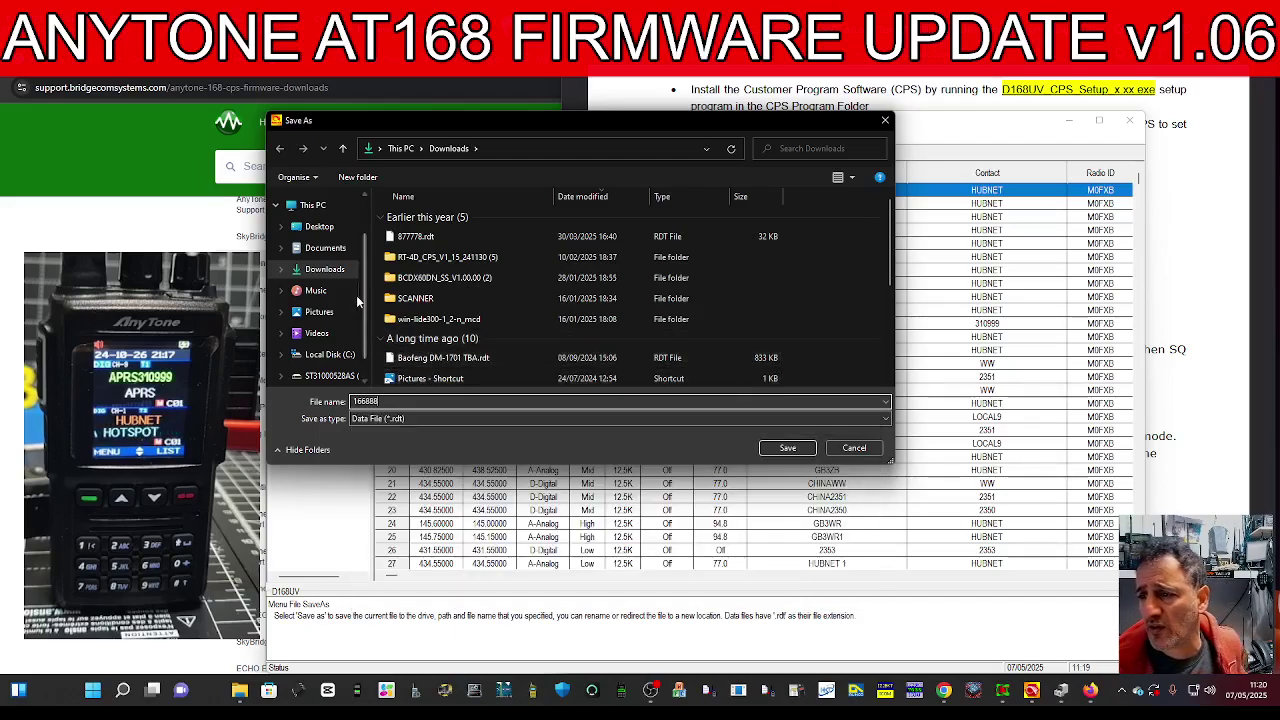
left_click(774, 449)
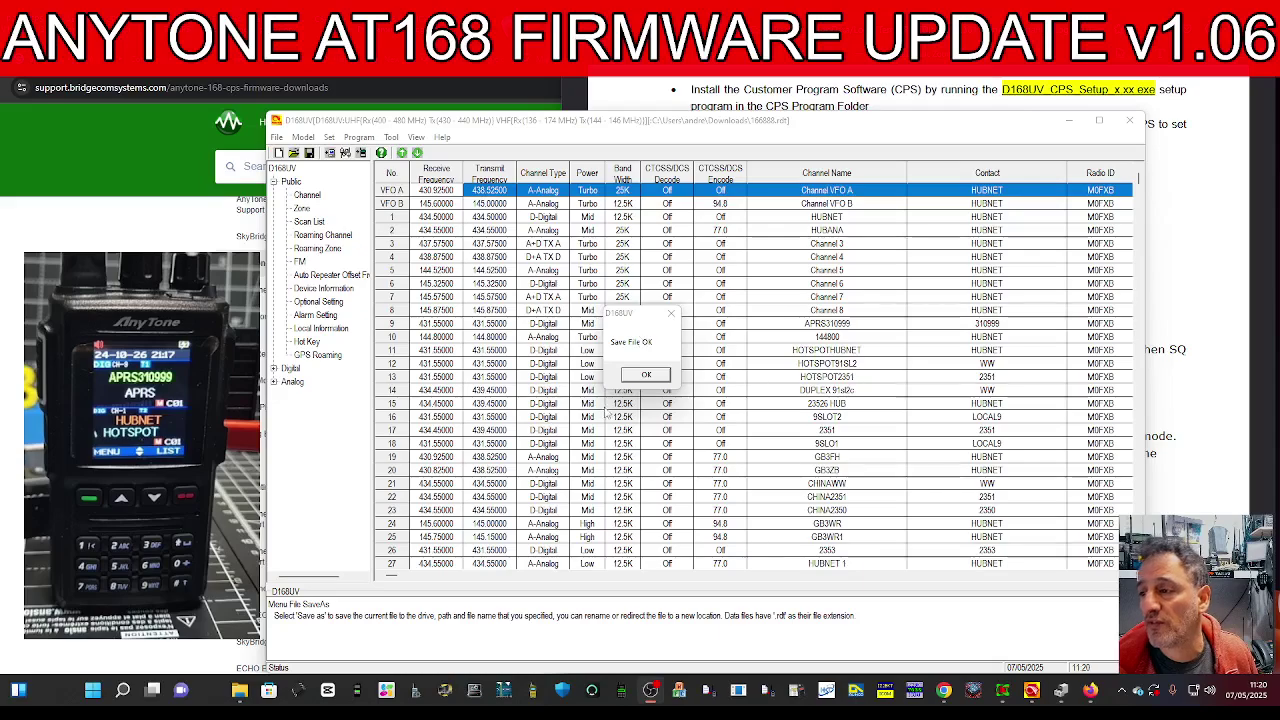
left_click(646, 374)
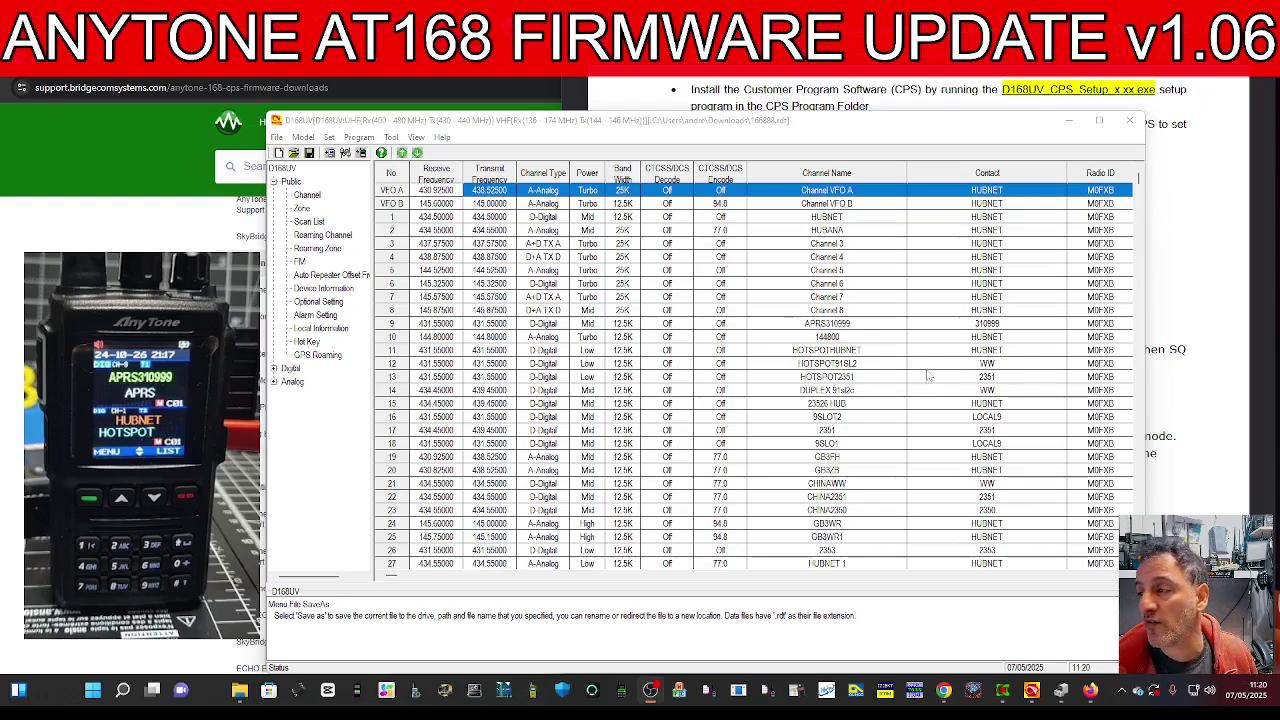
left_click(450, 95)
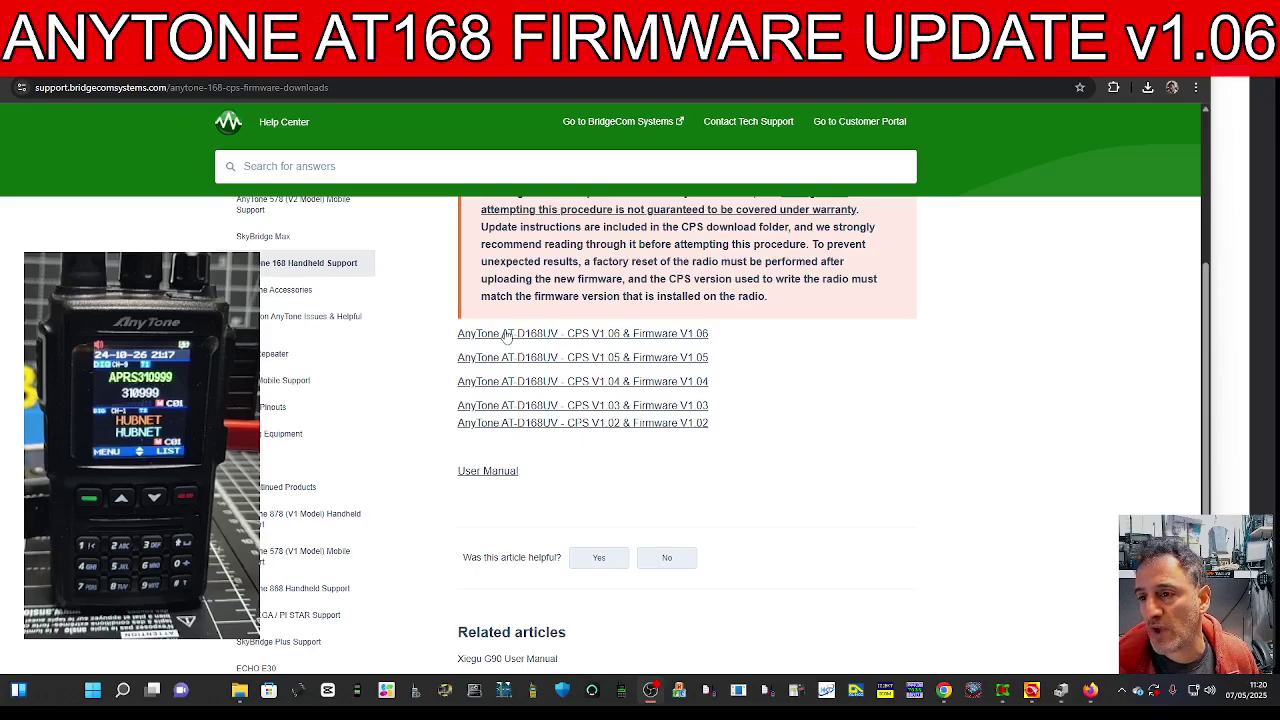
Step: Open the downloaded D168UV V1.06 official release zip from Chrome's downloads list in WinRAR
left_click(1148, 89)
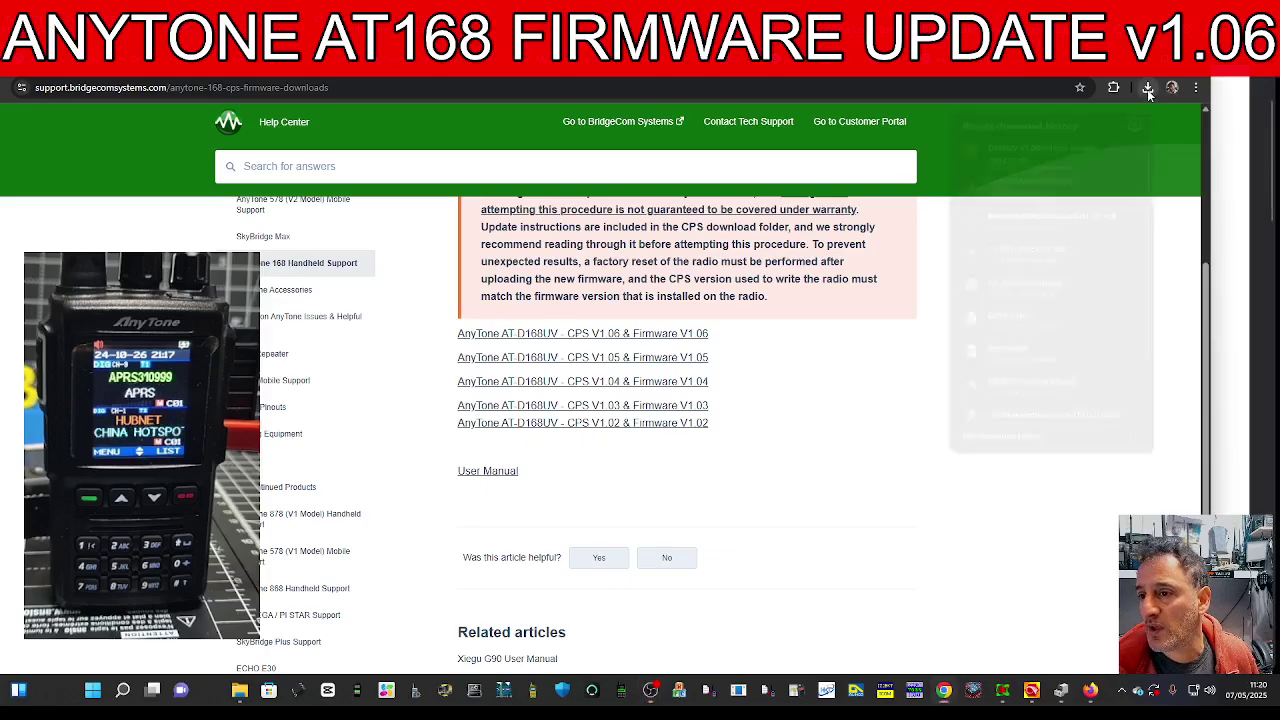
left_click(1034, 156)
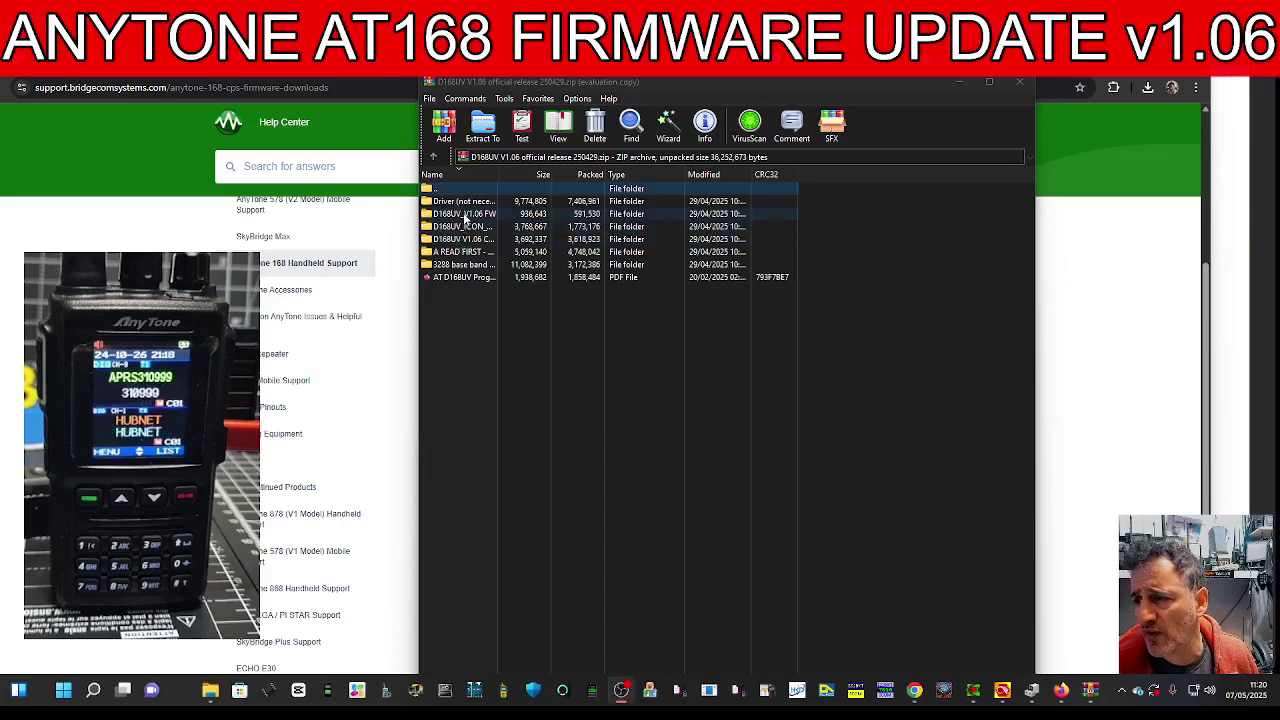
Step: Inspect the SPI, CDI and CDD files in the D168UV_V1.06 FW folder, then minimize WinRAR
double_click(464, 214)
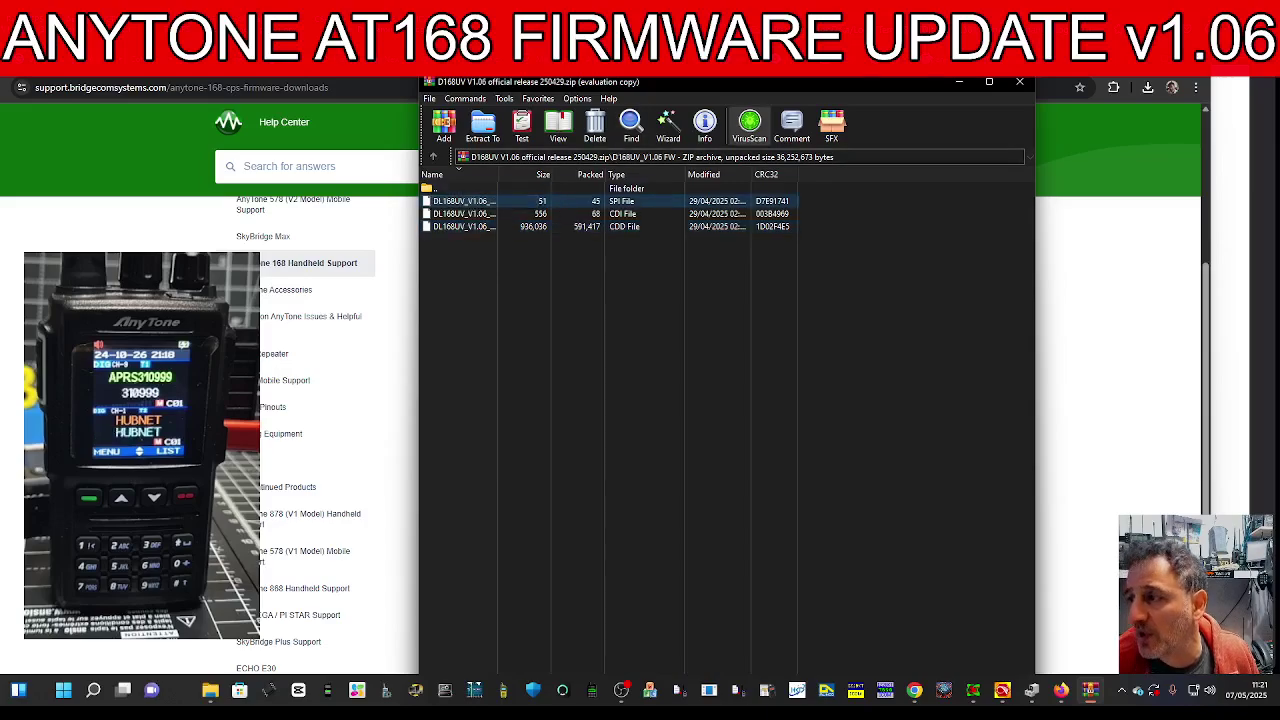
left_click(961, 82)
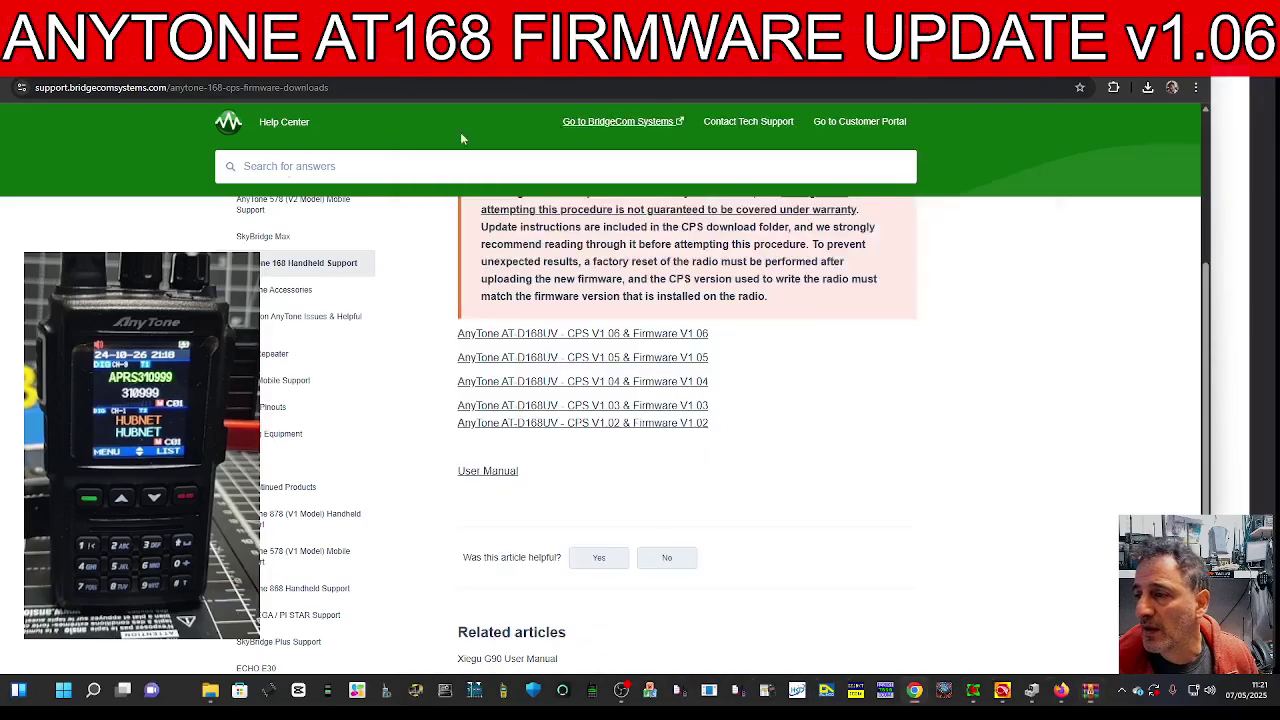
Step: Restore the D168UV CPS window showing the 166888.rdt channel list
left_click(1003, 690)
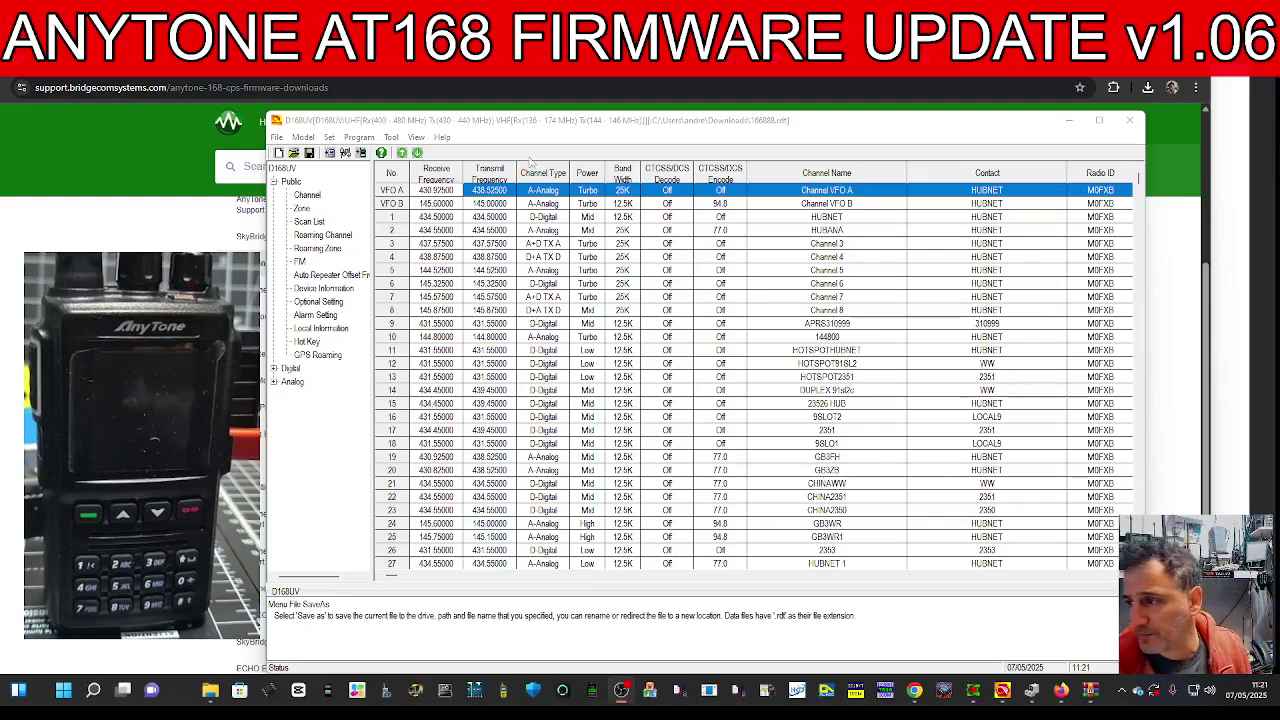
Step: Find the radio cable as USB Serial Device (COM26) under Ports in Device Manager
left_click(952, 140)
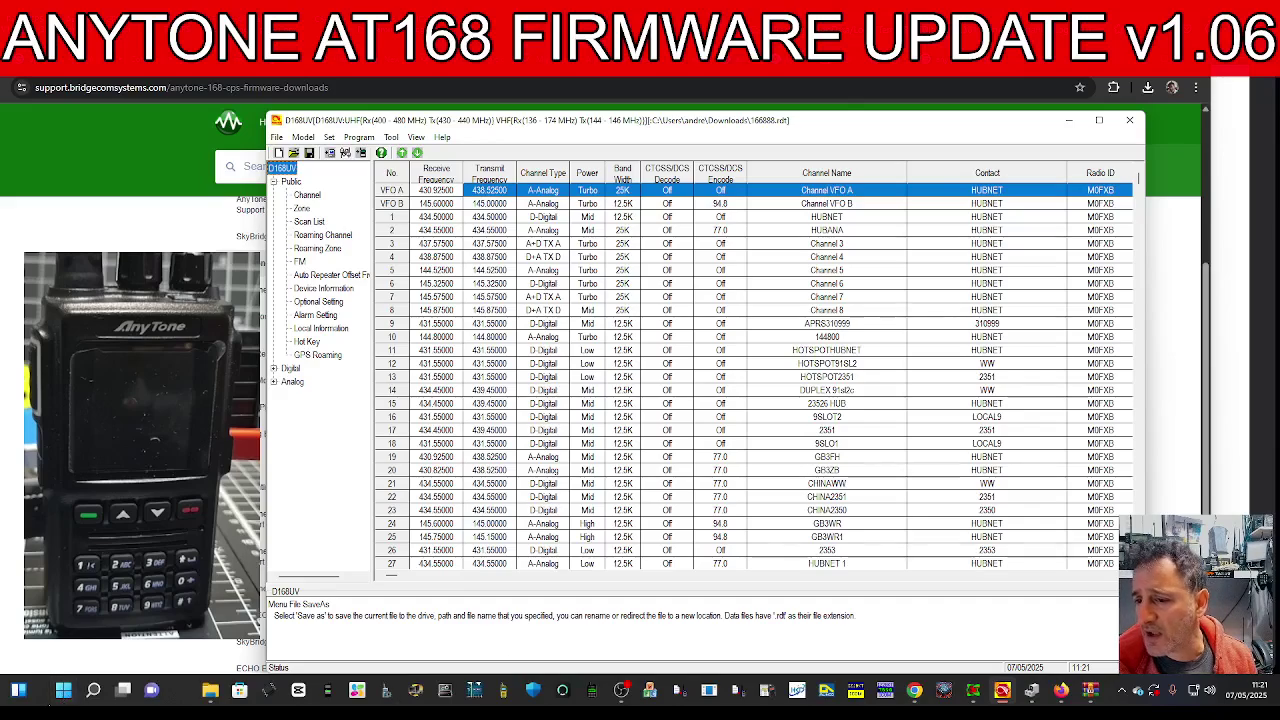
left_click(62, 690)
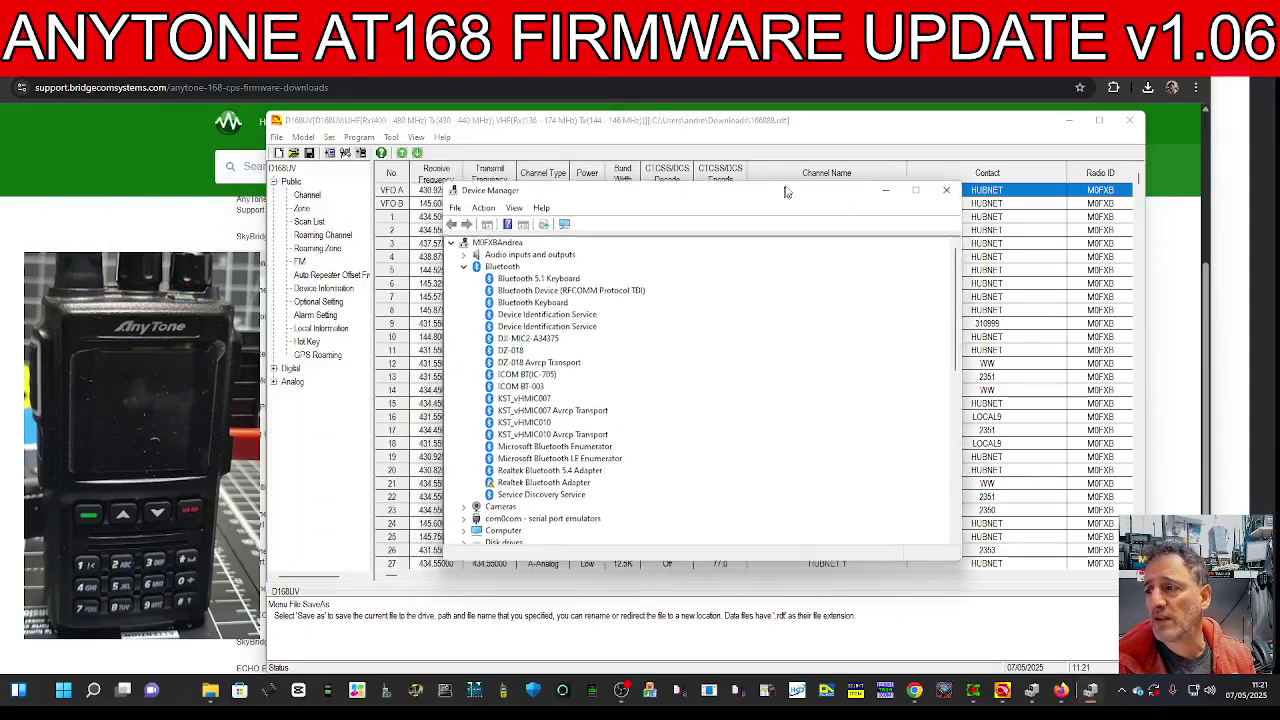
scroll(648, 322, "down", 3)
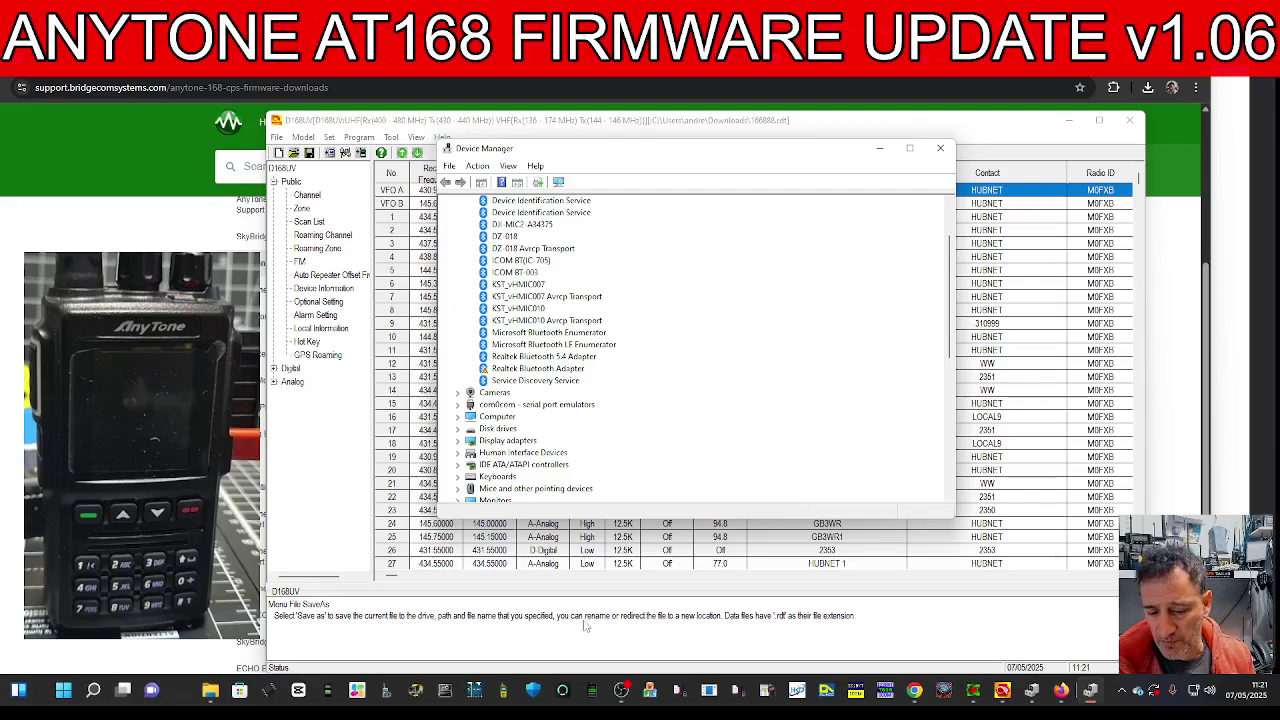
scroll(600, 390, "down", 4)
double_click(521, 395)
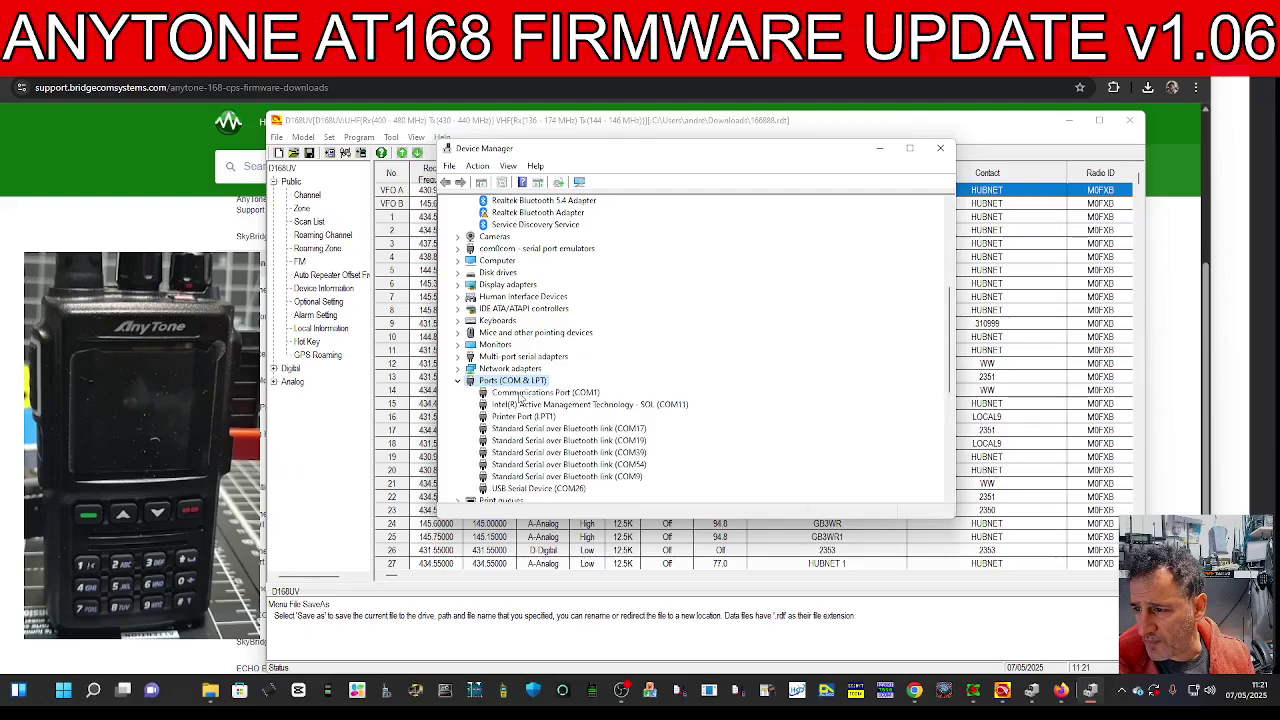
scroll(737, 395, "down", 2)
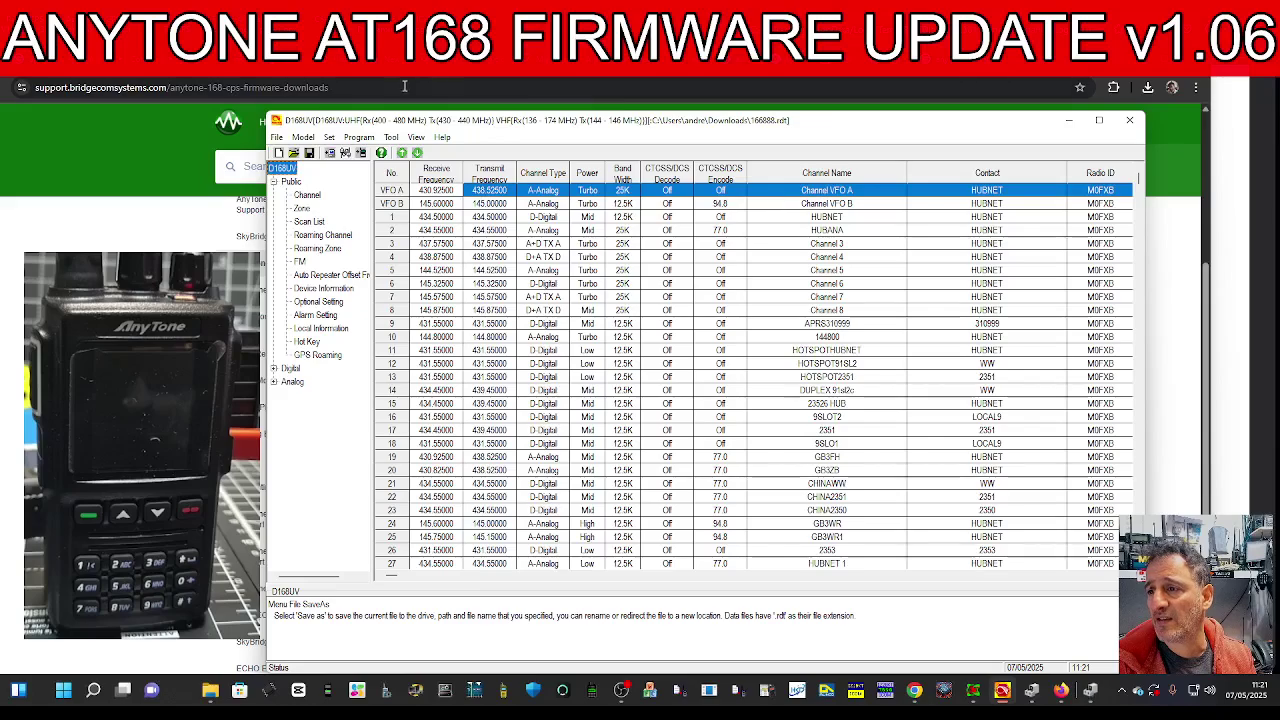
left_click(329, 137)
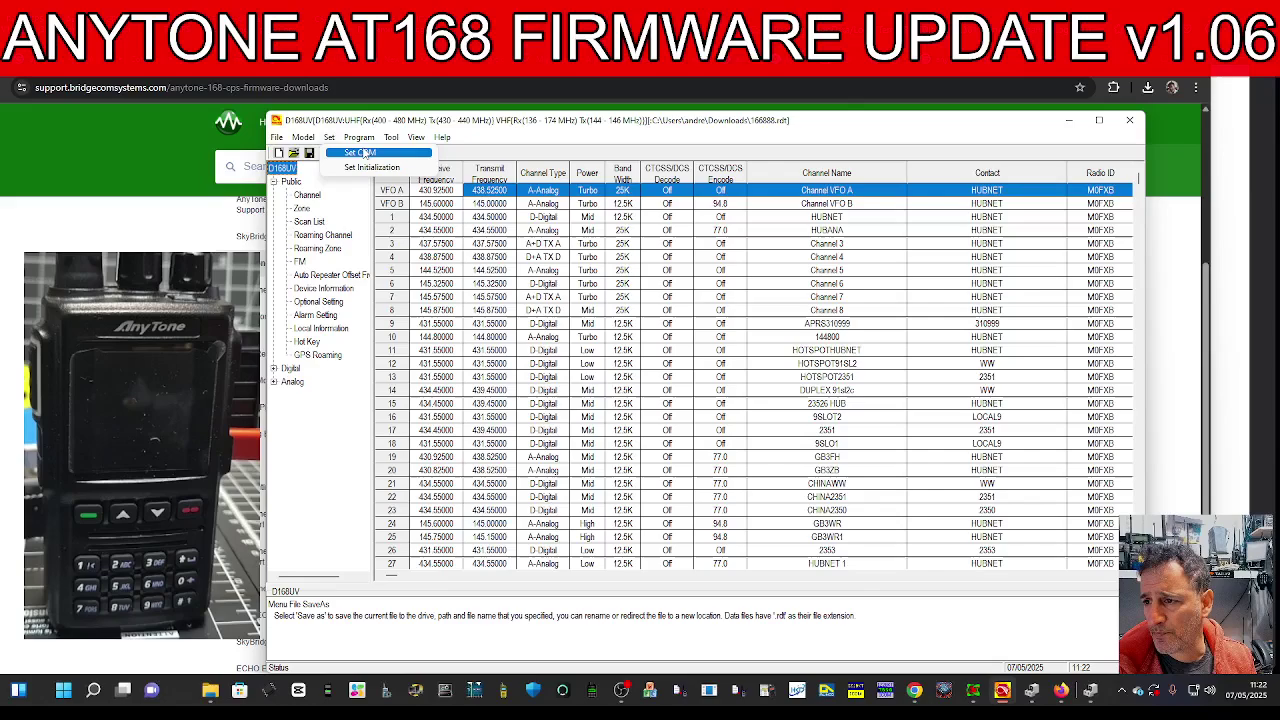
Step: Set the CPS communication port to COM26
left_click(362, 153)
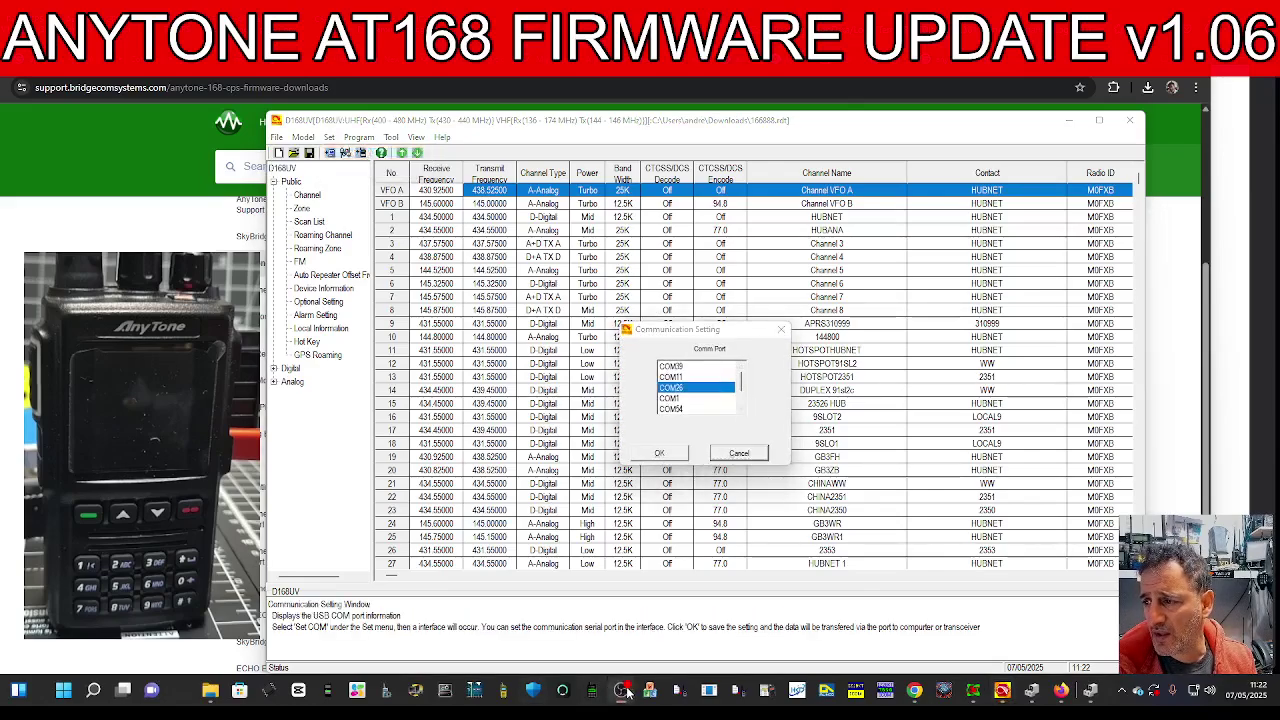
left_click(659, 453)
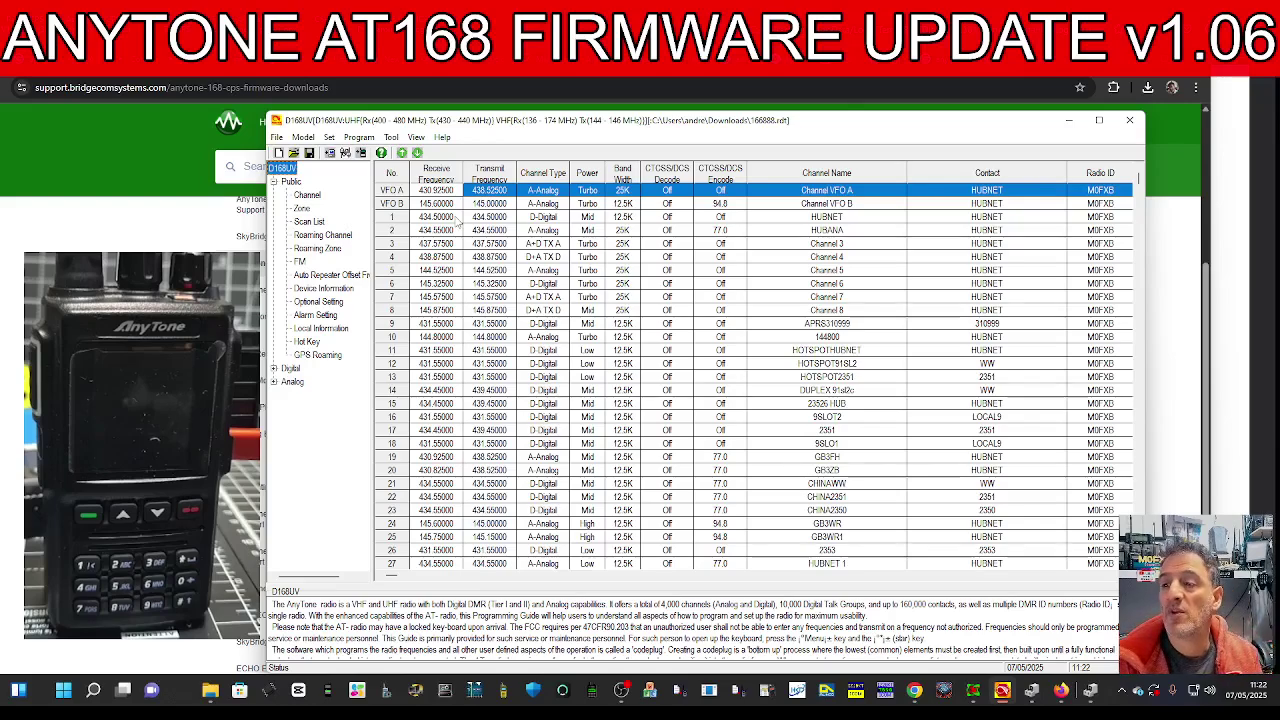
left_click(362, 138)
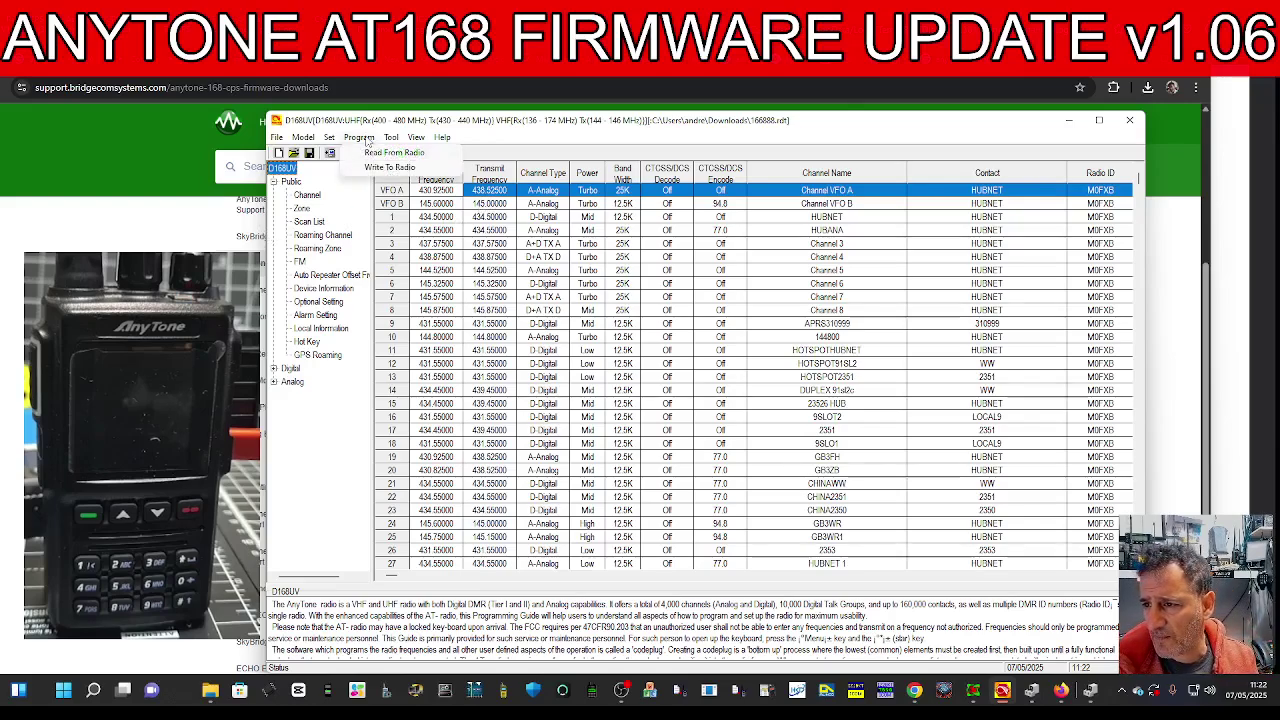
Step: Load the v1.06 SPI file from Desktop\anytone168\D168UV_V1.06 FW into the Firmware and Icon Update tool
mouse_move(392, 140)
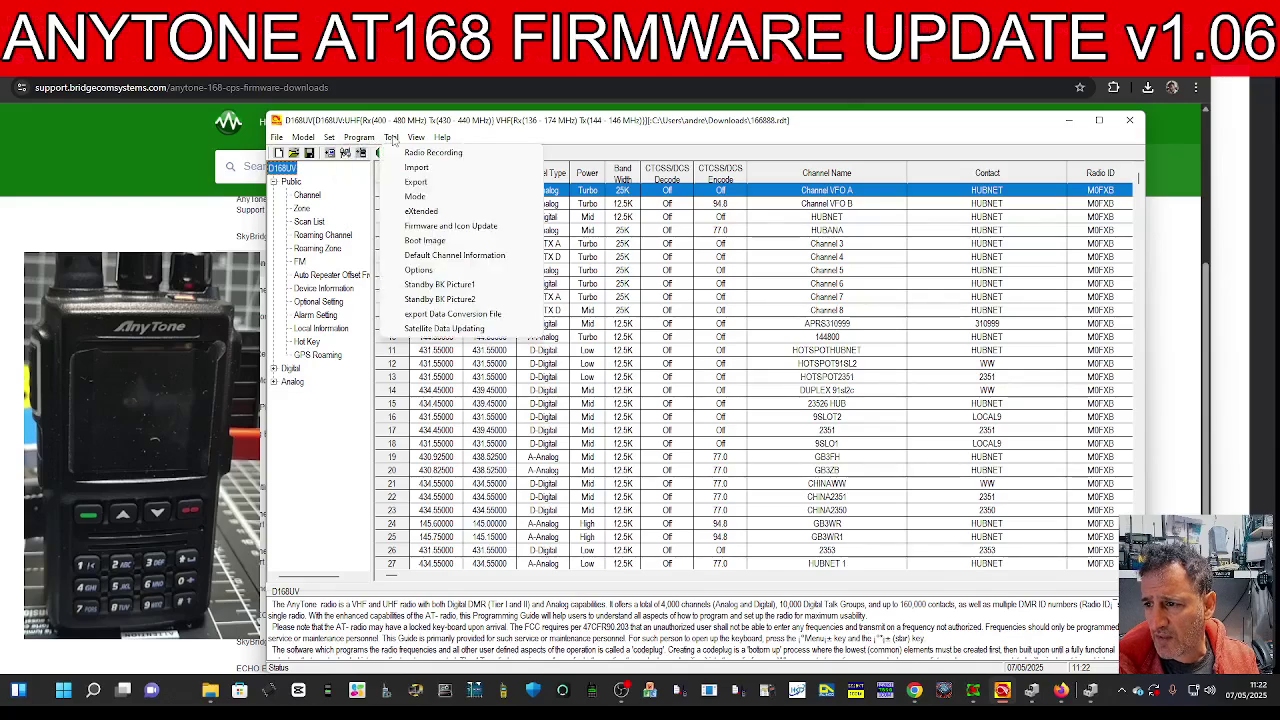
left_click(451, 227)
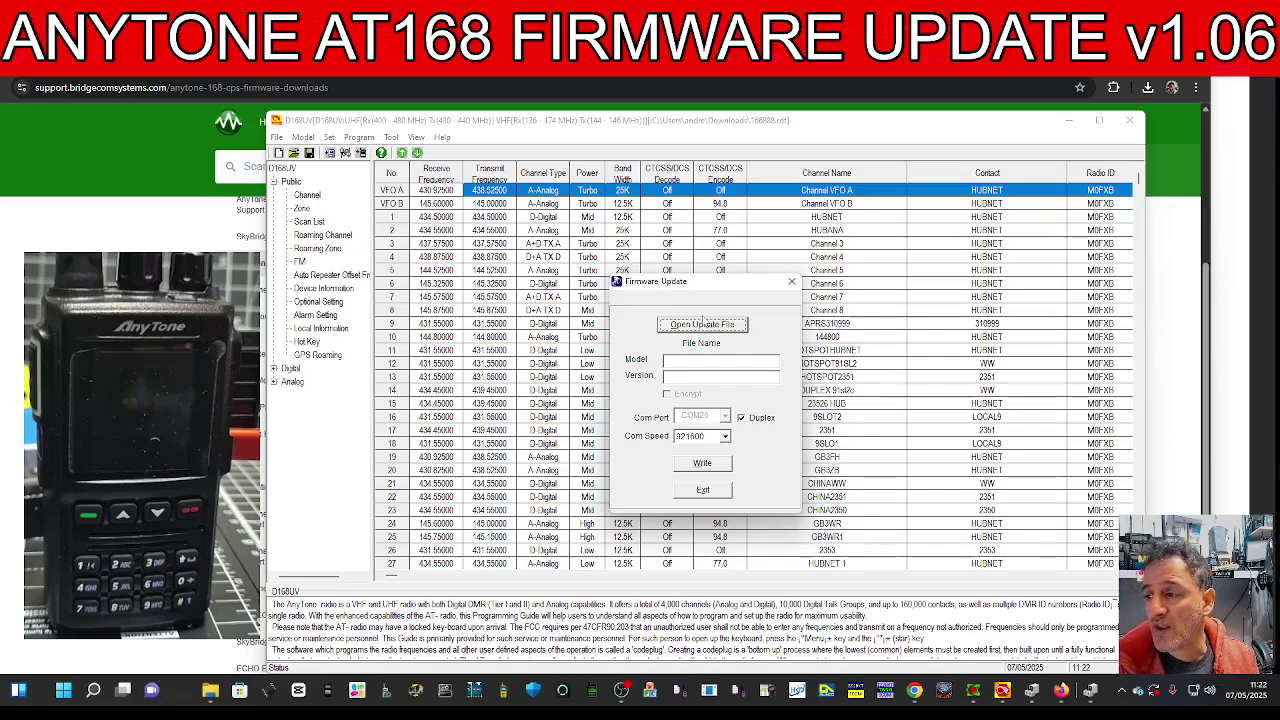
left_click(704, 330)
left_click_drag(912, 288, 644, 183)
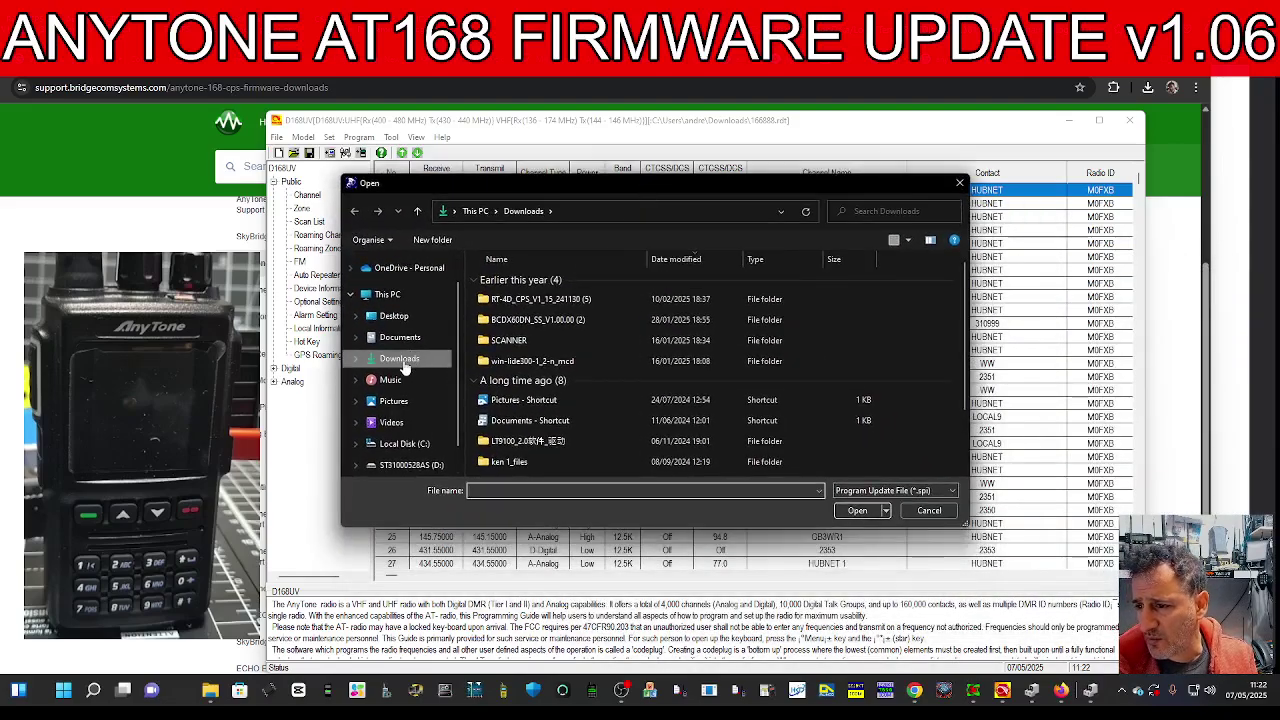
left_click(396, 317)
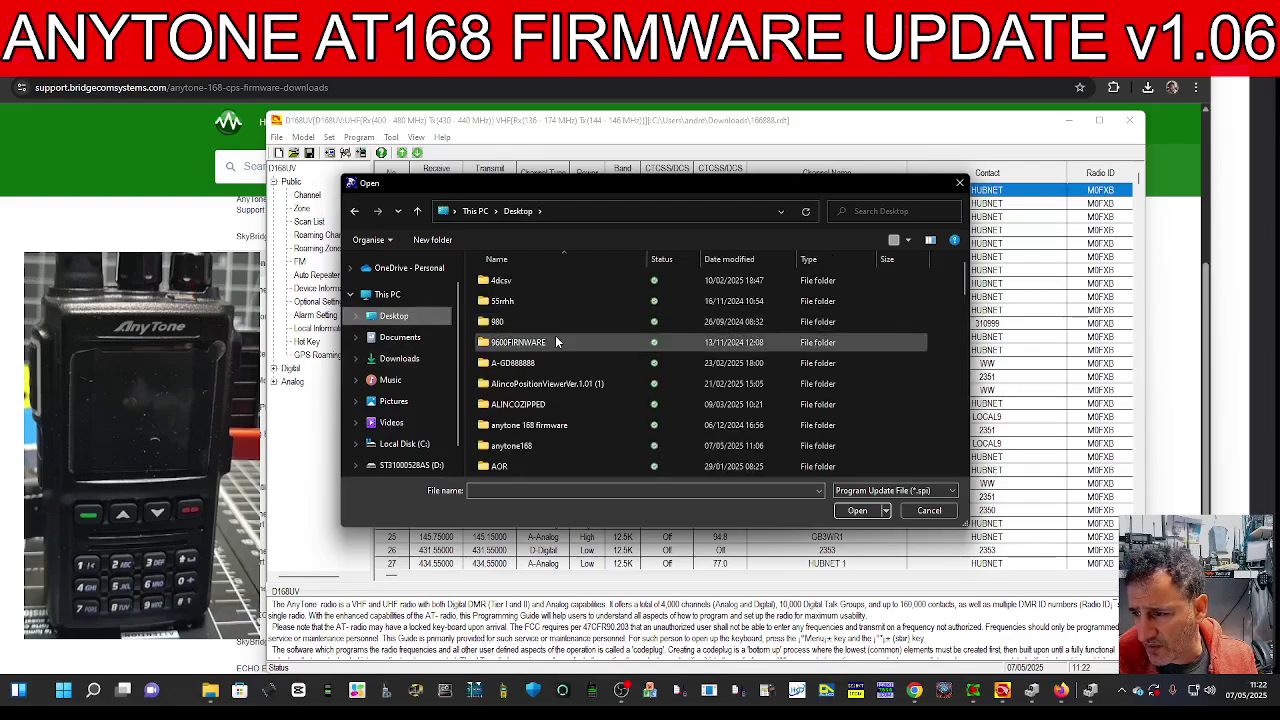
scroll(555, 350, "down", 3)
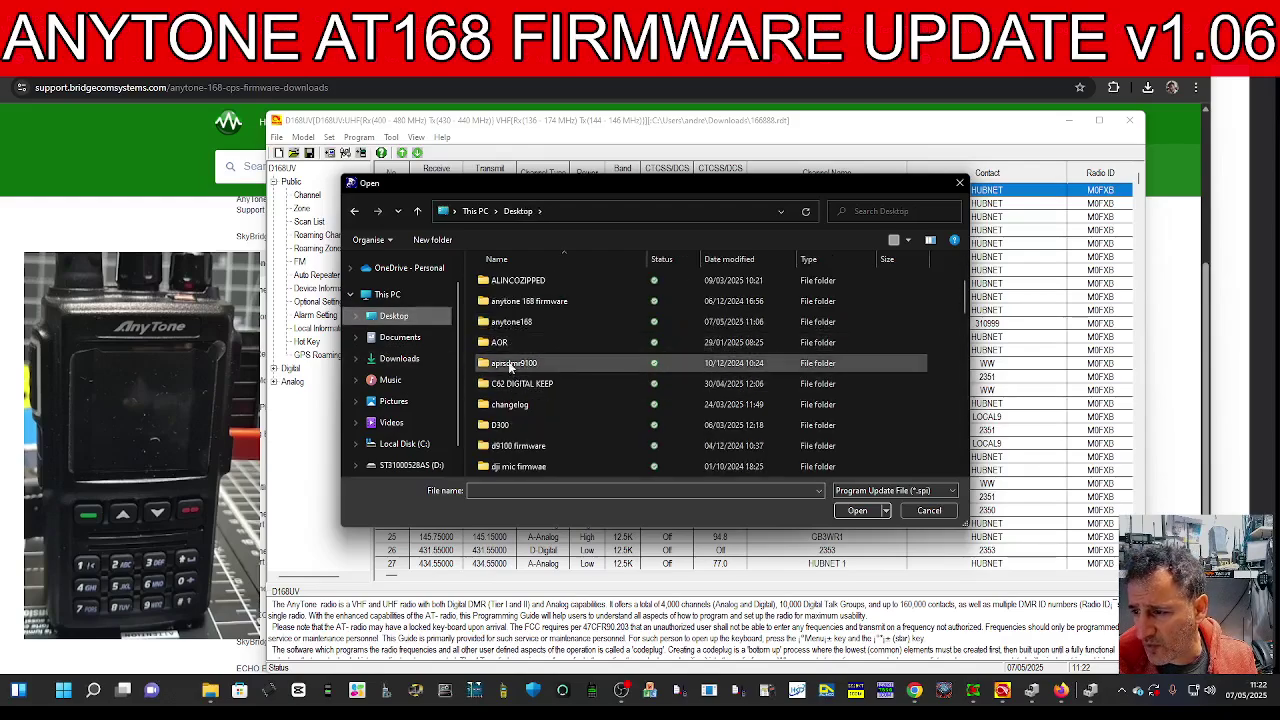
double_click(515, 322)
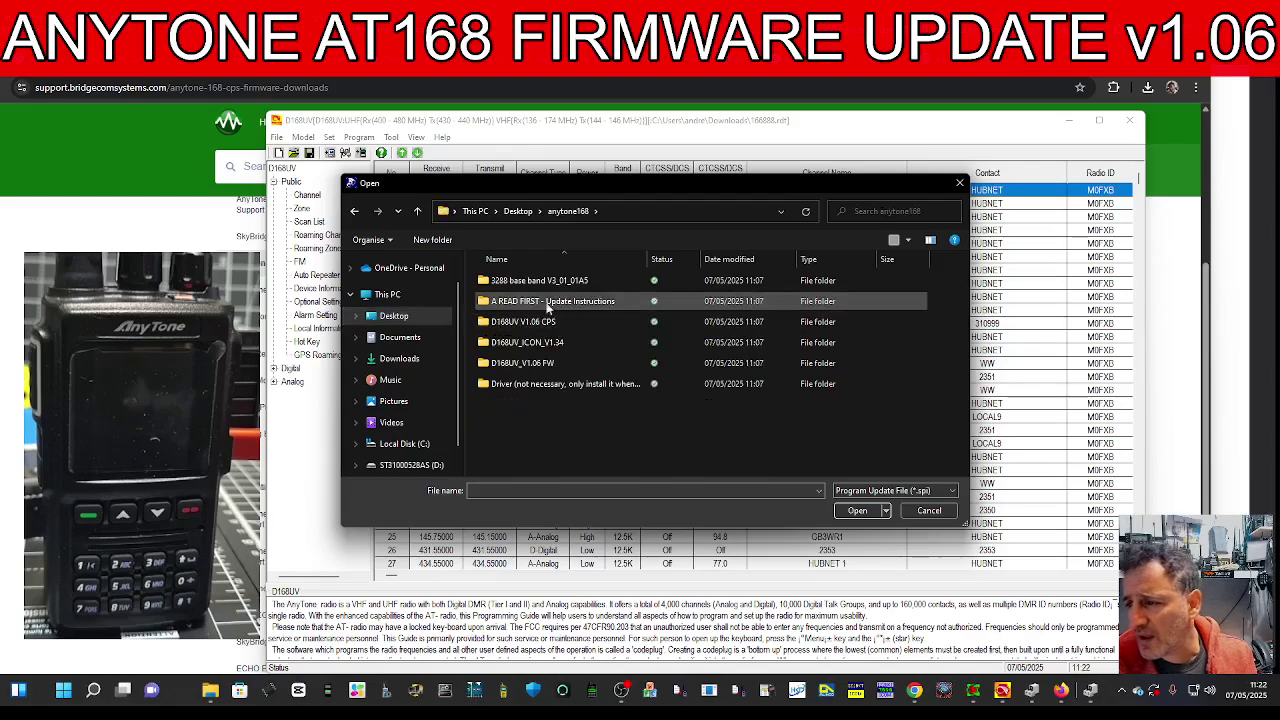
double_click(538, 365)
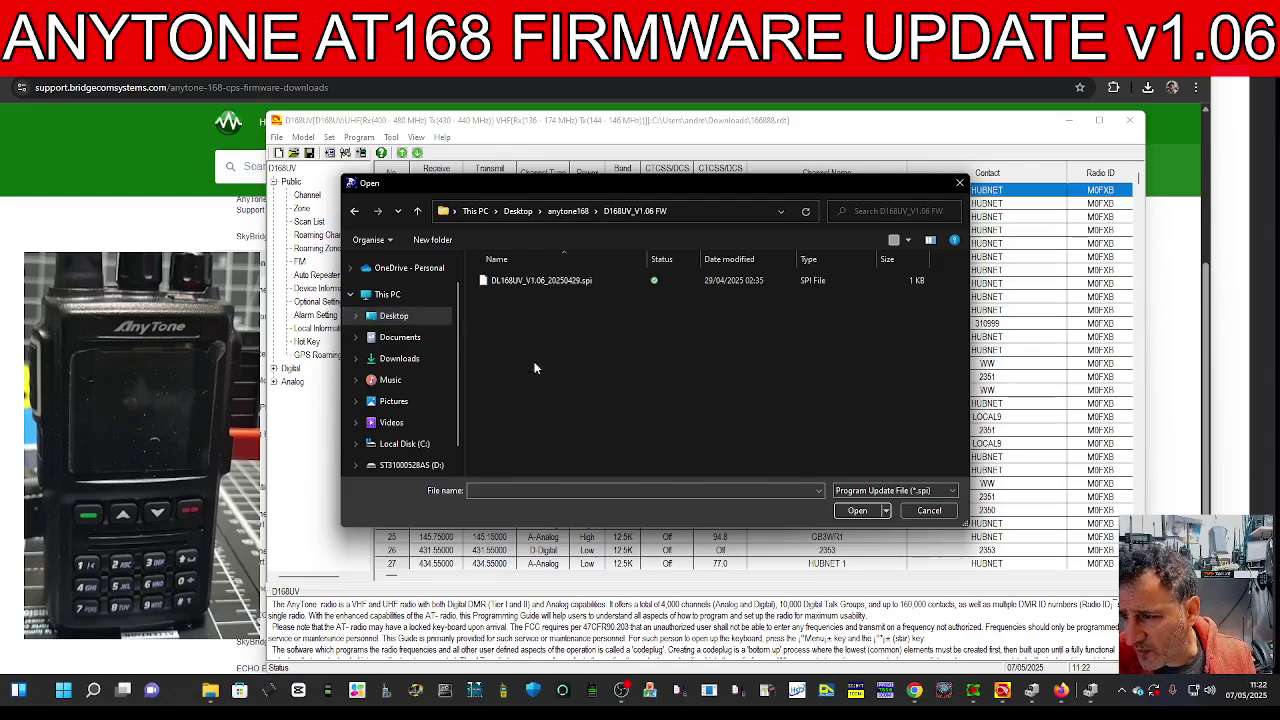
double_click(551, 284)
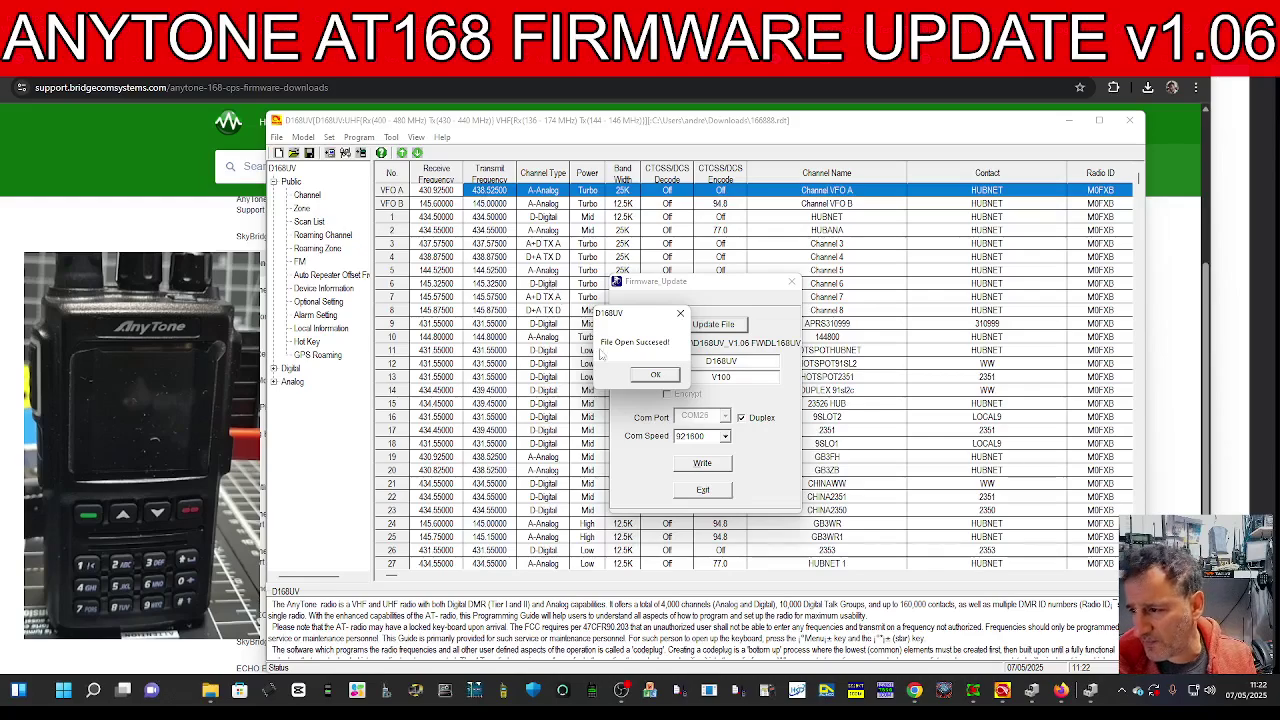
Step: Start writing the v1.06 firmware to the radio and confirm the write
left_click(652, 376)
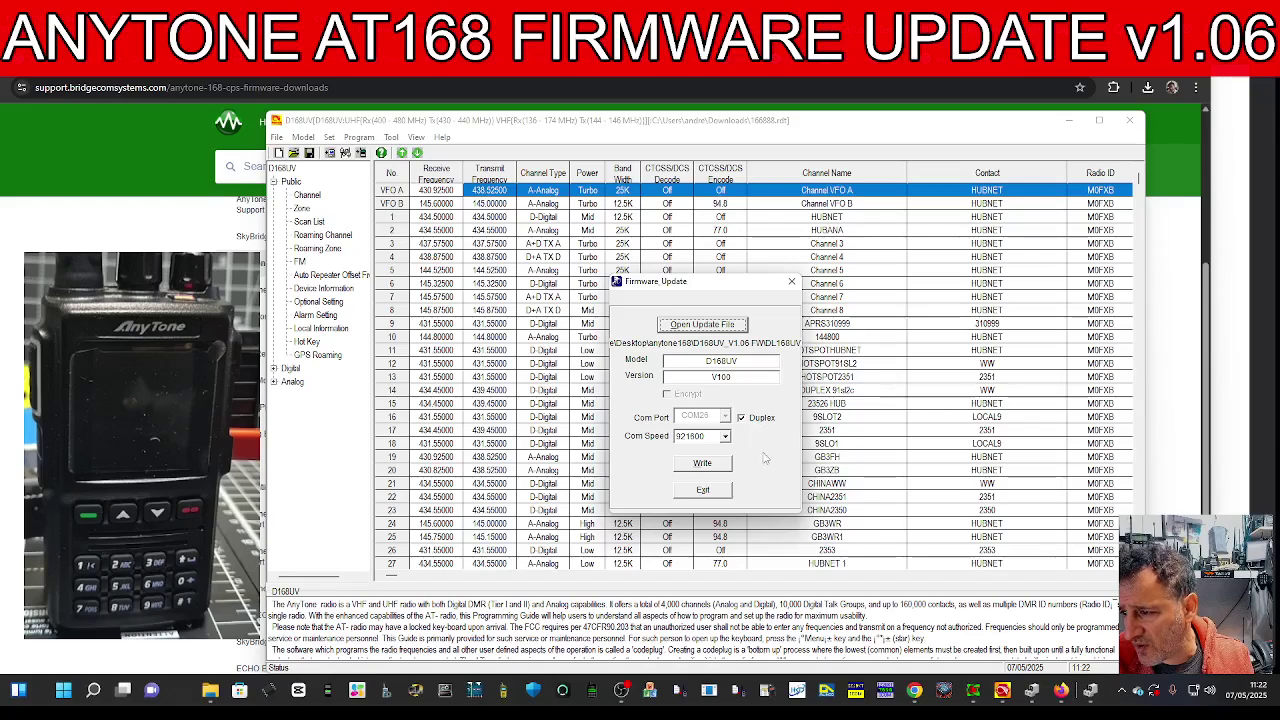
left_click(703, 465)
left_click(628, 380)
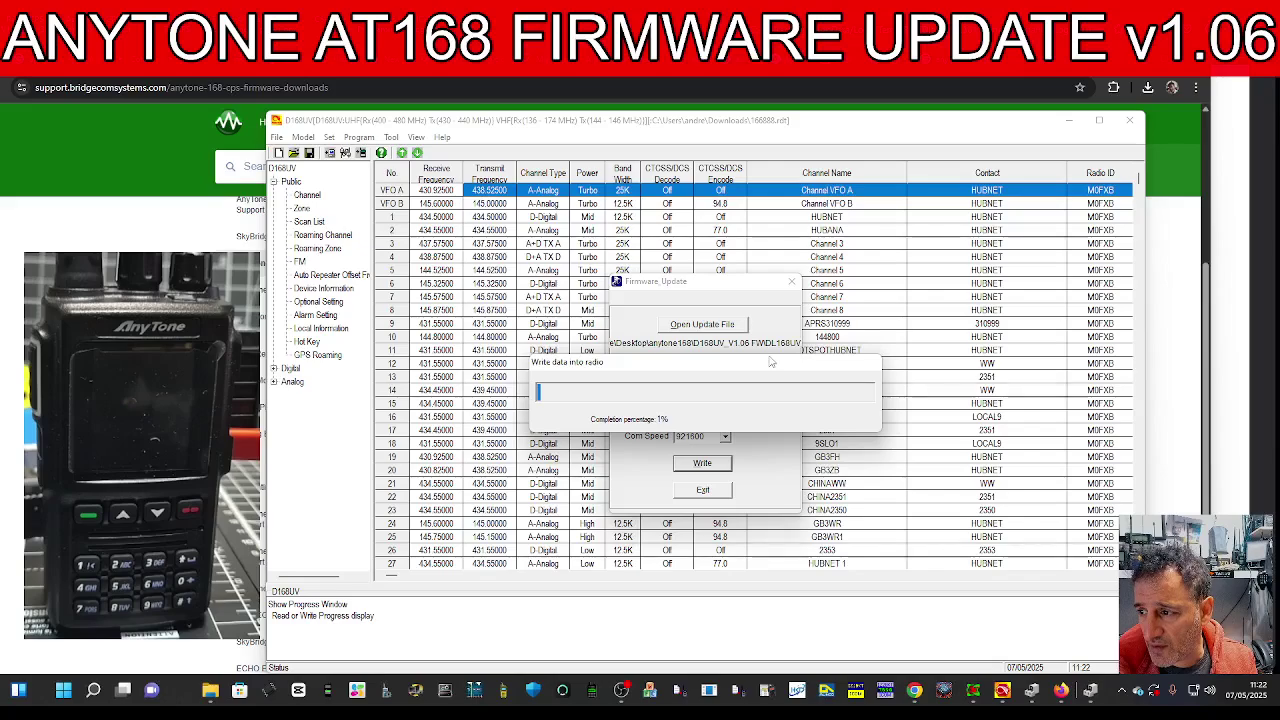
left_click(626, 692)
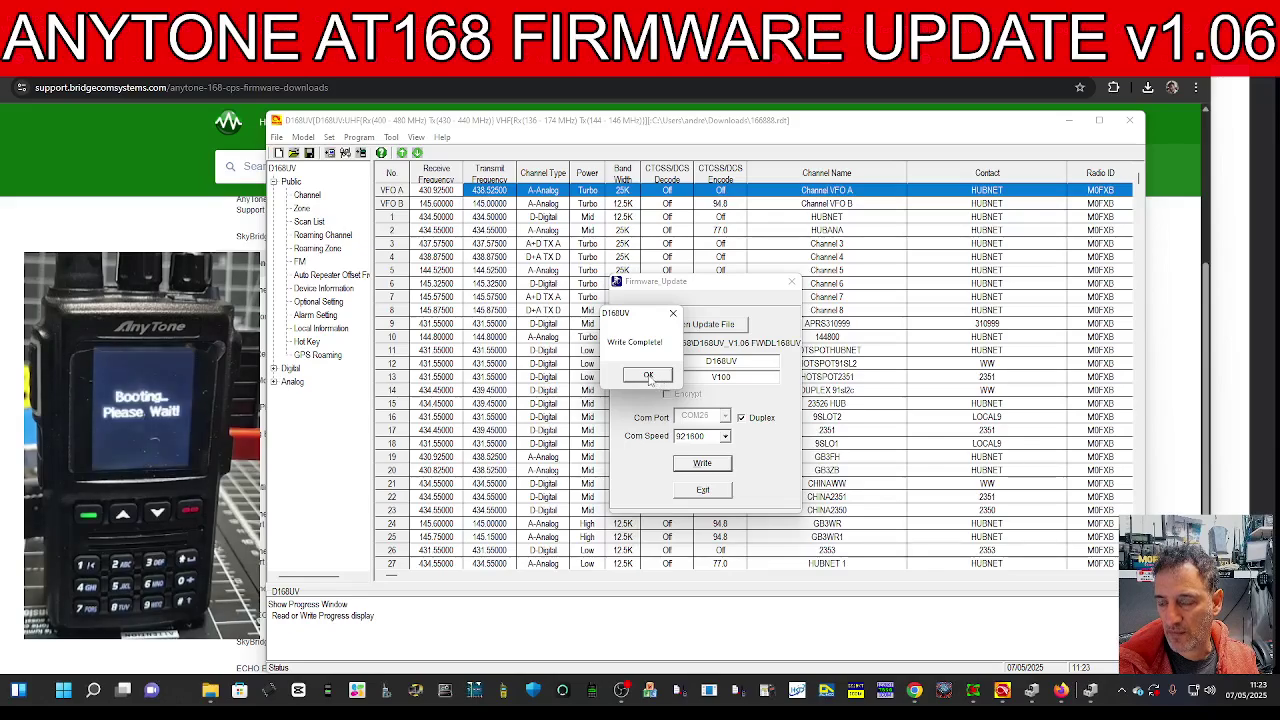
Step: Dismiss the Write Complete! notice once the firmware write reaches 100%
left_click(648, 375)
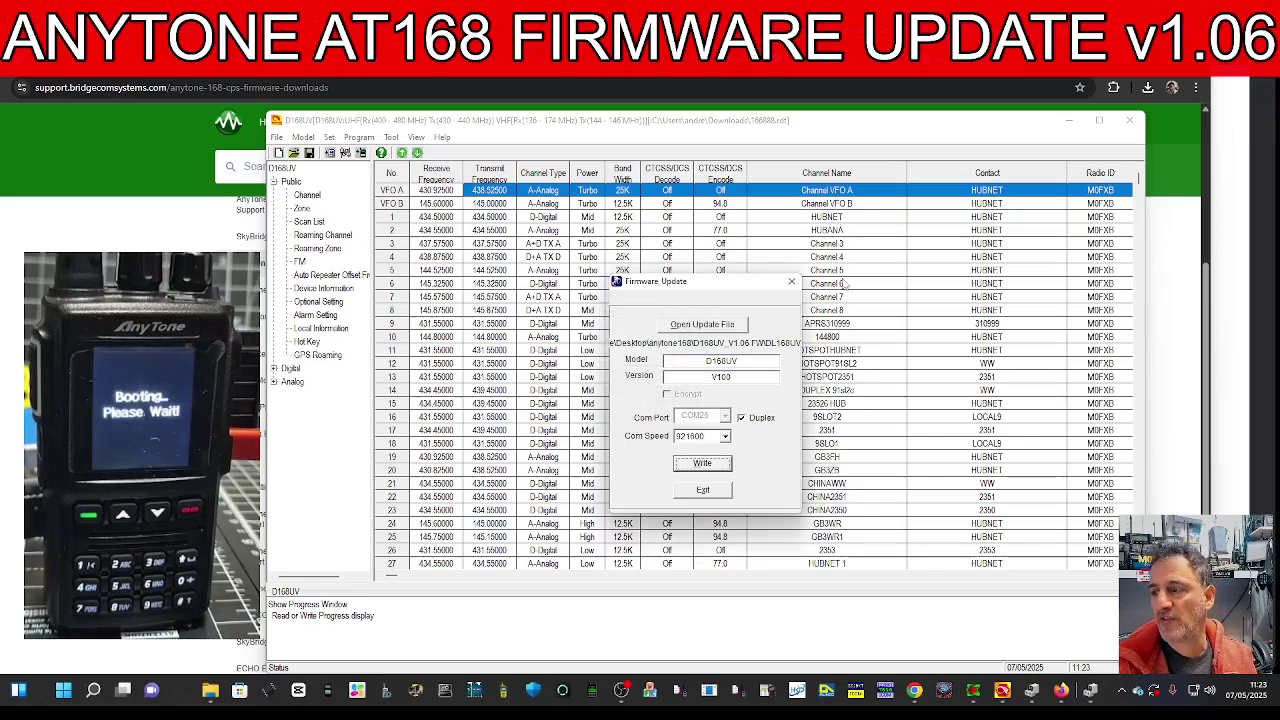